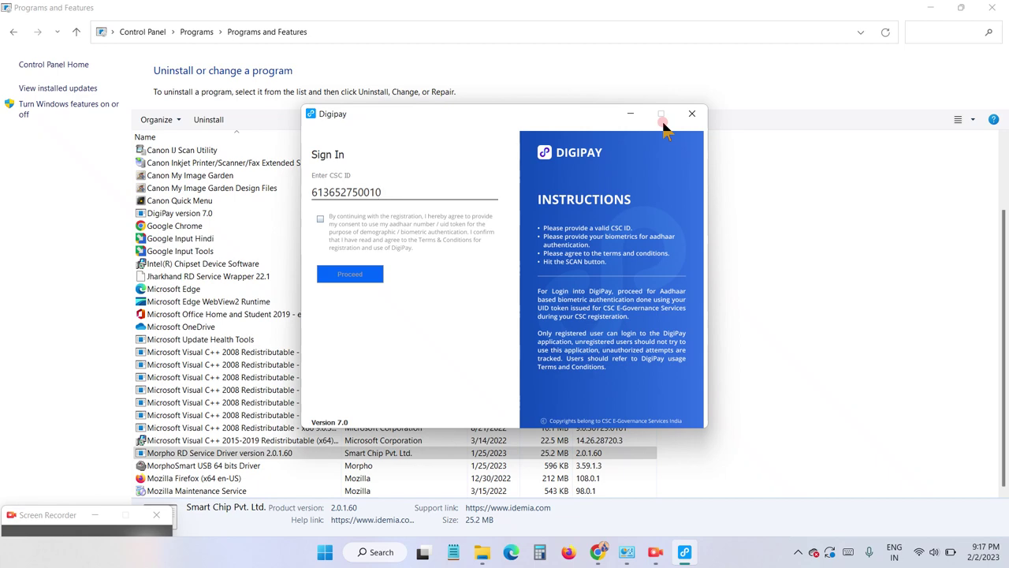
Minimize the DigiPay sign-in window and open Control Panel through a Windows search, closing the Settings window.
click(629, 115)
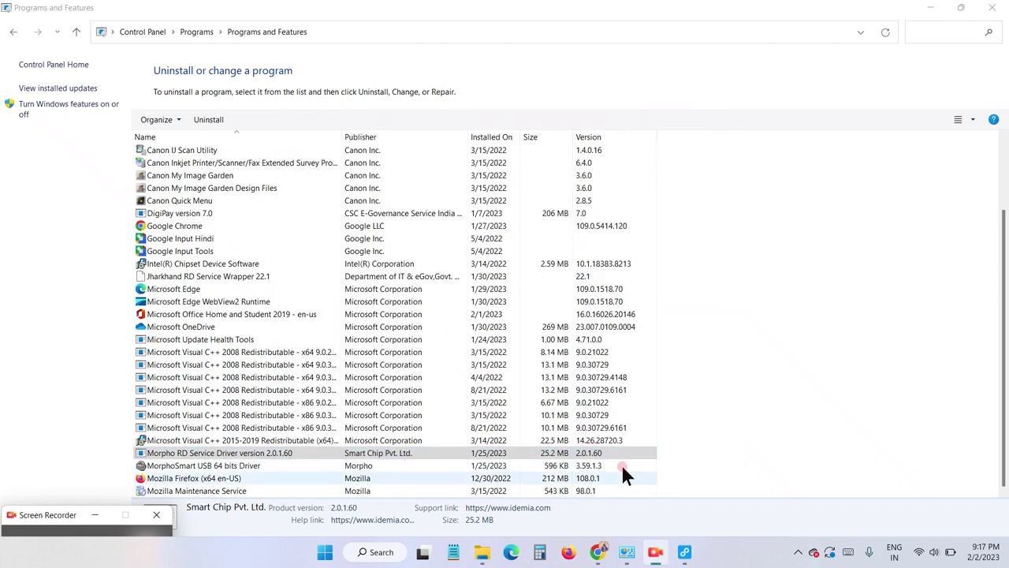
click(628, 554)
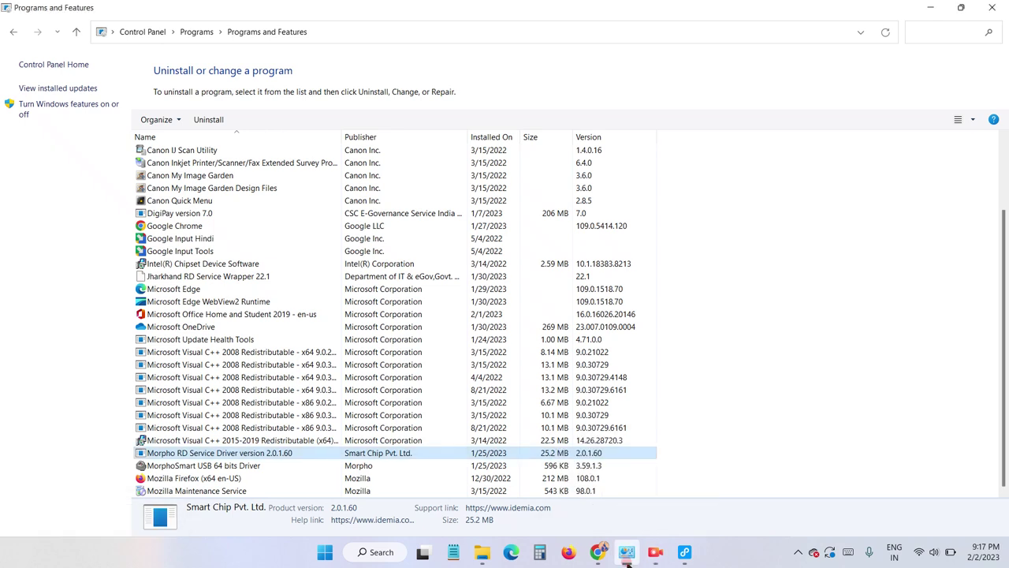
click(380, 552)
text(c)
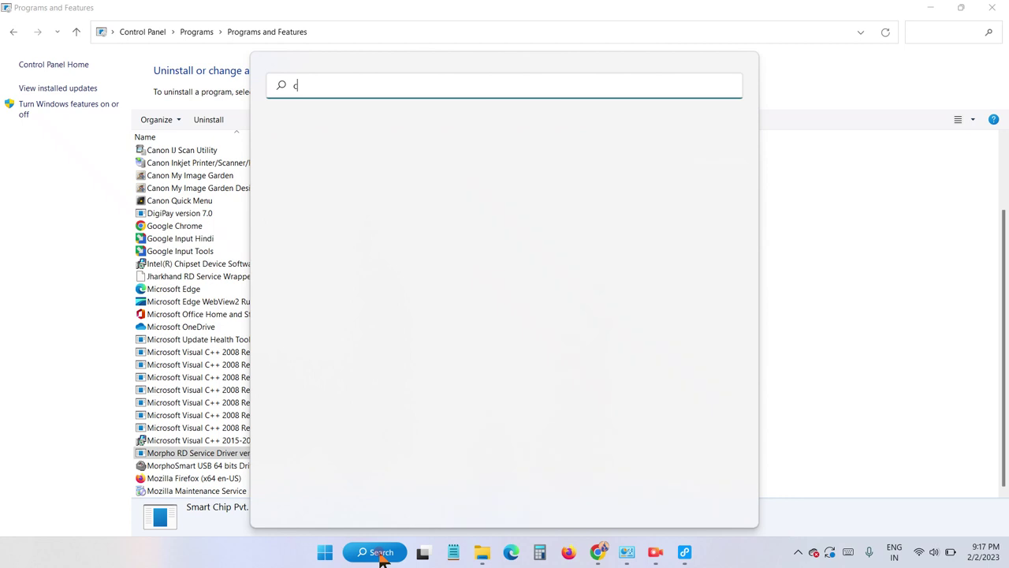
text(ontro)
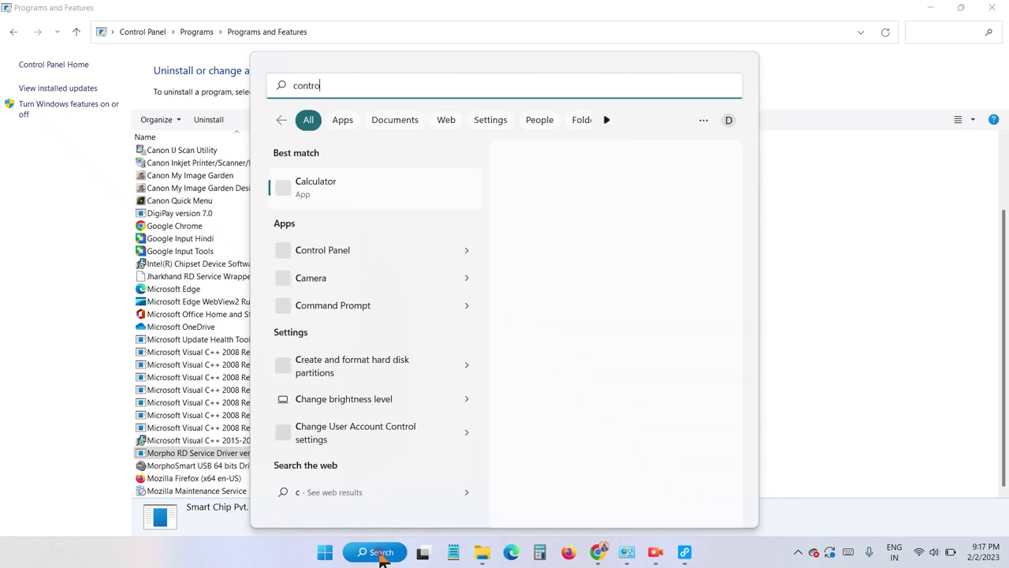
click(325, 251)
click(323, 191)
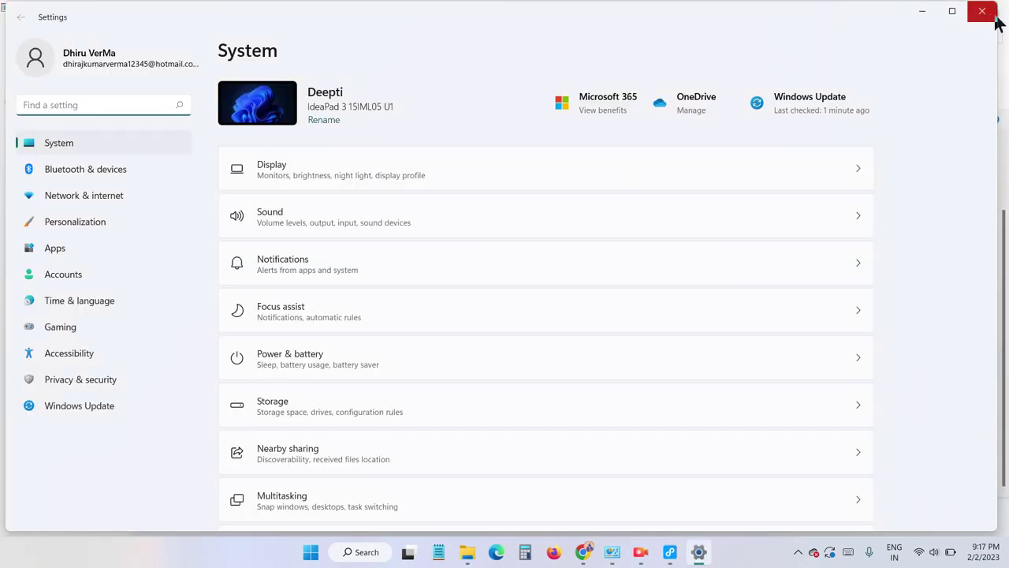
click(995, 18)
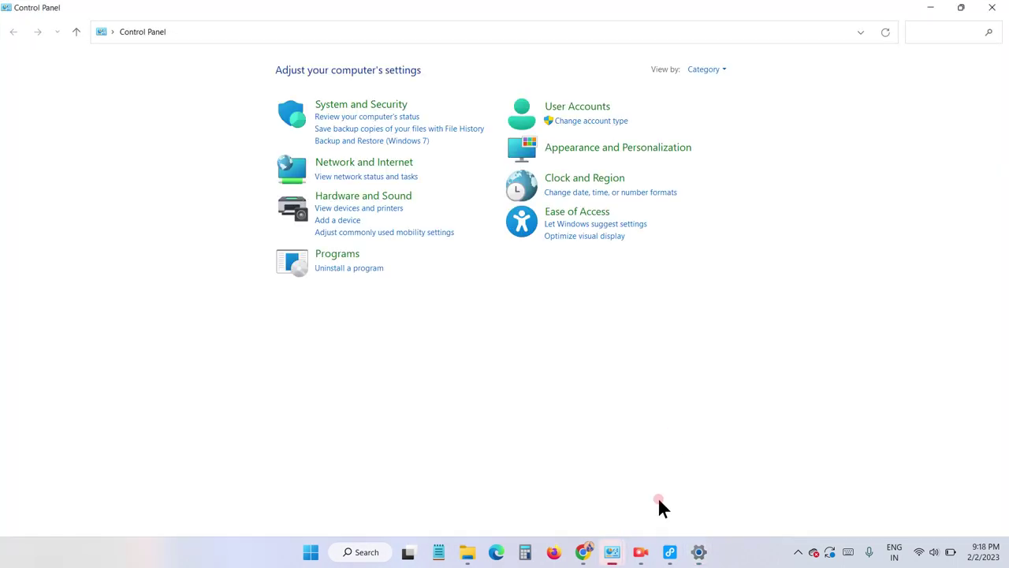
Go to Programs and Features through Control Panel's Programs category and check the installed list for the Morpho drivers.
click(623, 554)
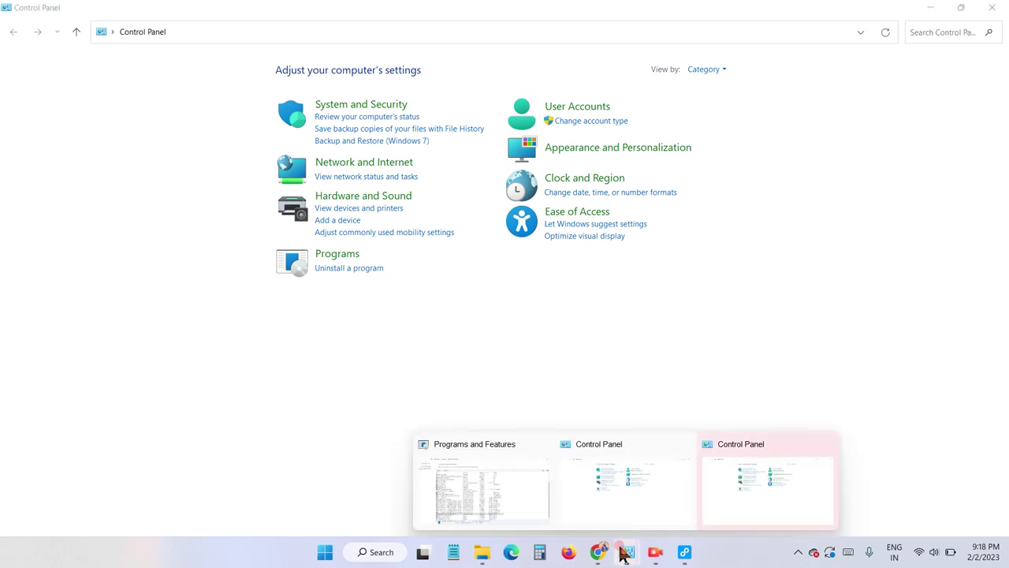
click(505, 493)
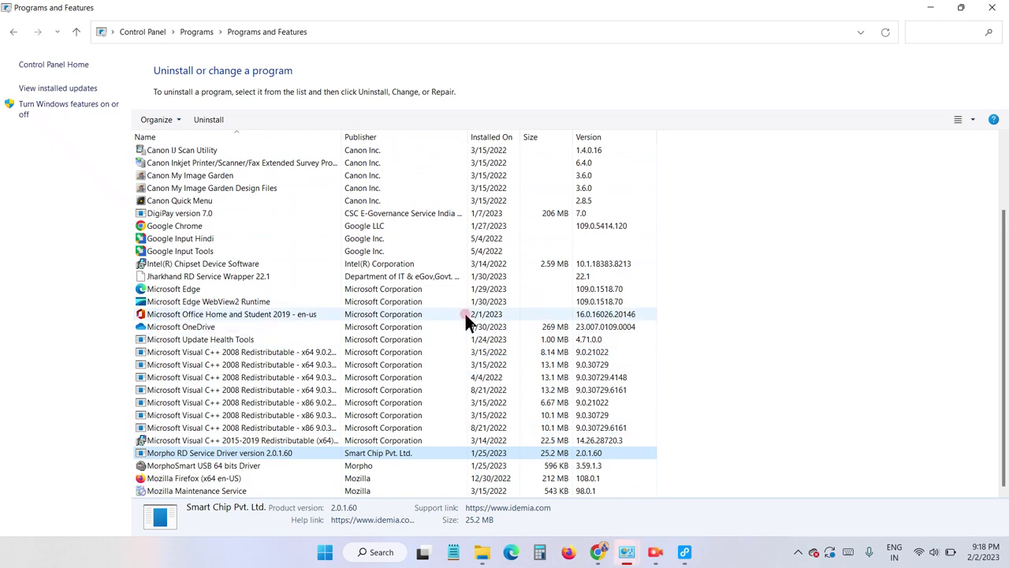
click(151, 35)
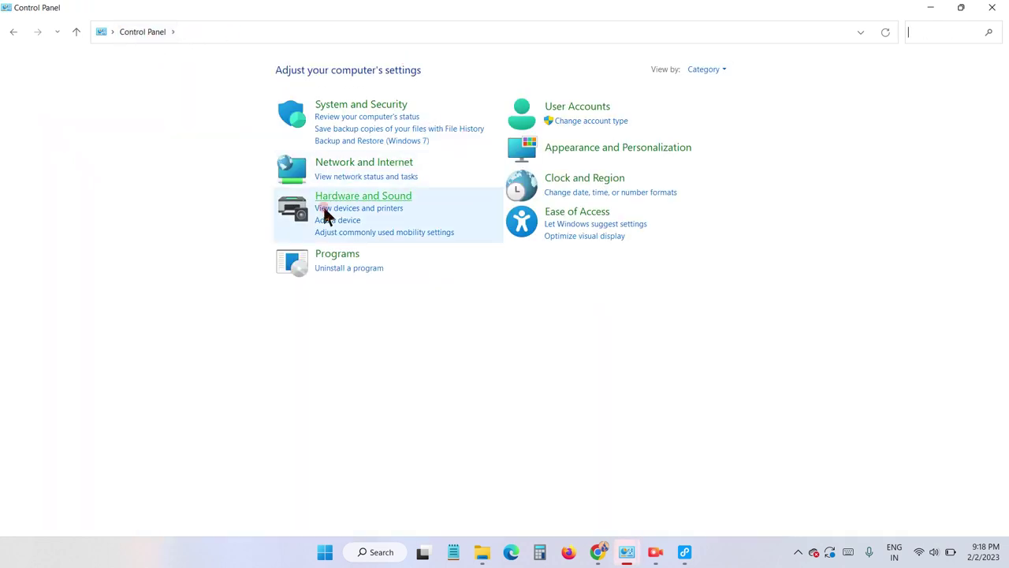
click(328, 256)
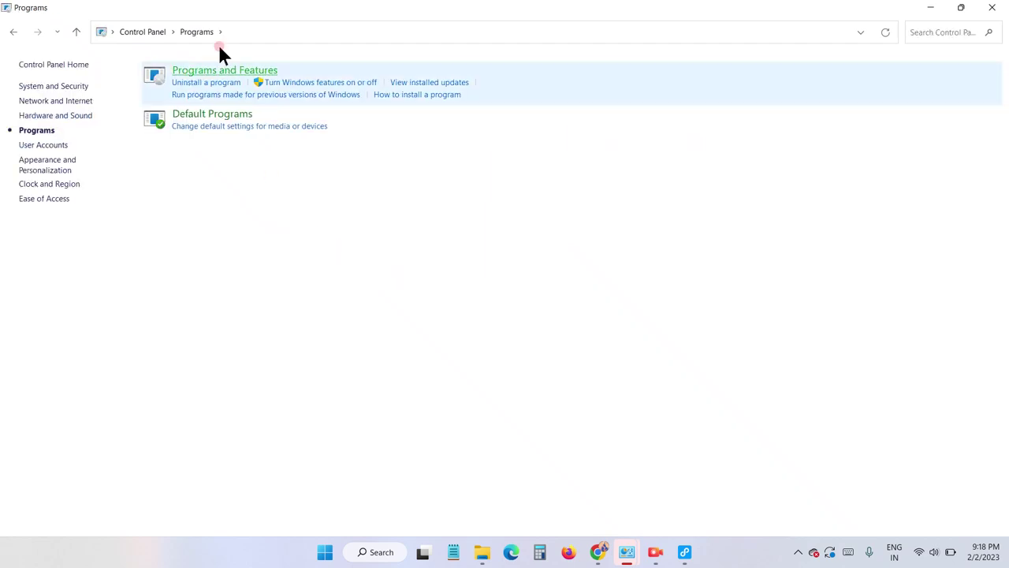
click(225, 71)
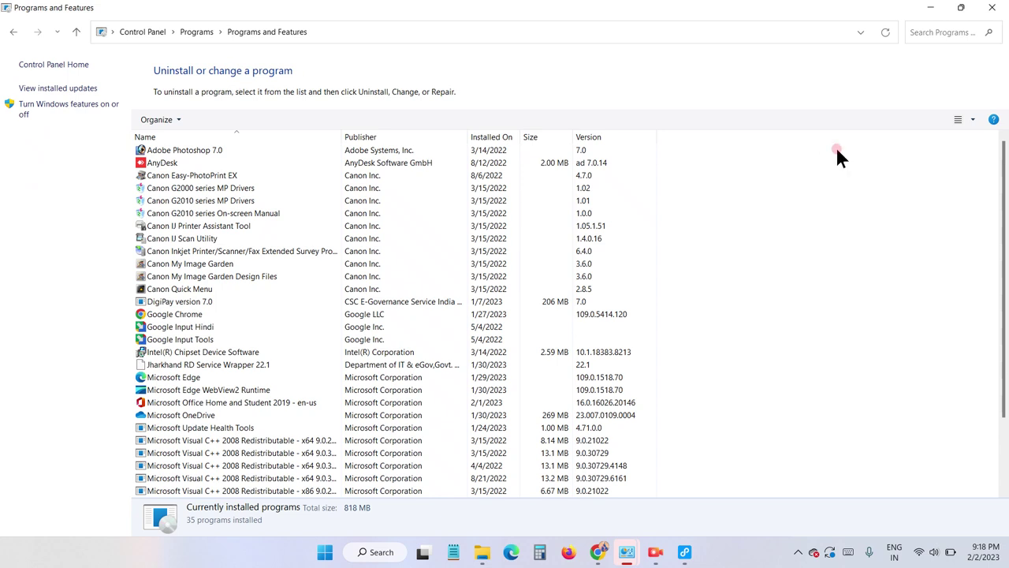
scroll(1003, 198, down, 3)
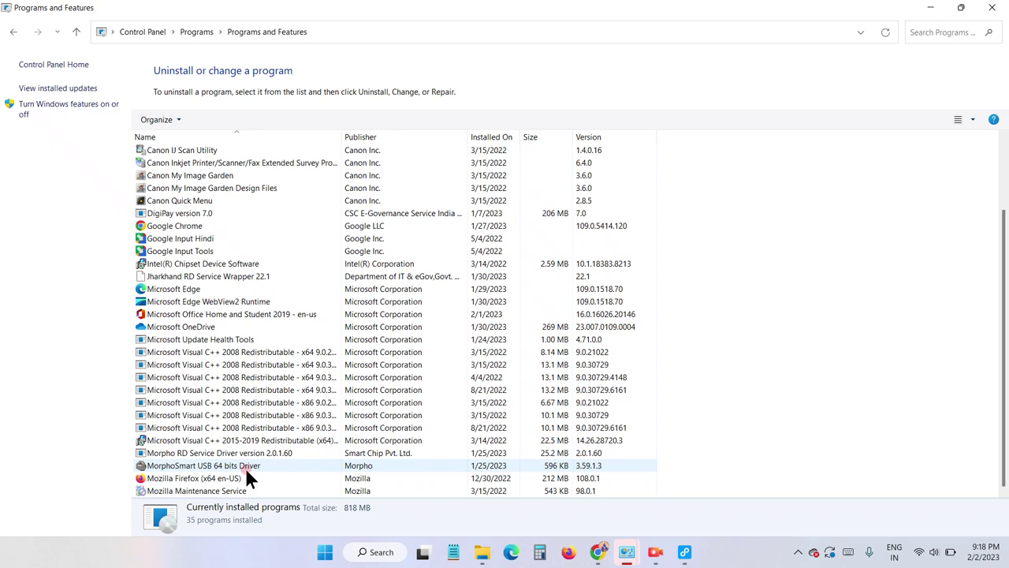
Examine the Morpho and MorphoRdServiceL0Soft folders on the Windows-SSD (C:) drive and close that folder window.
click(479, 554)
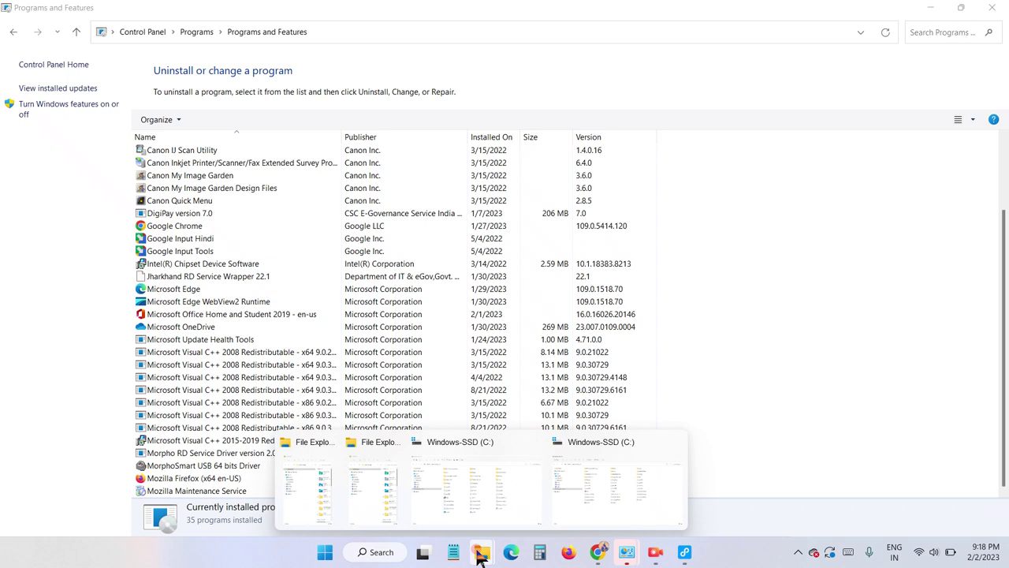
click(486, 471)
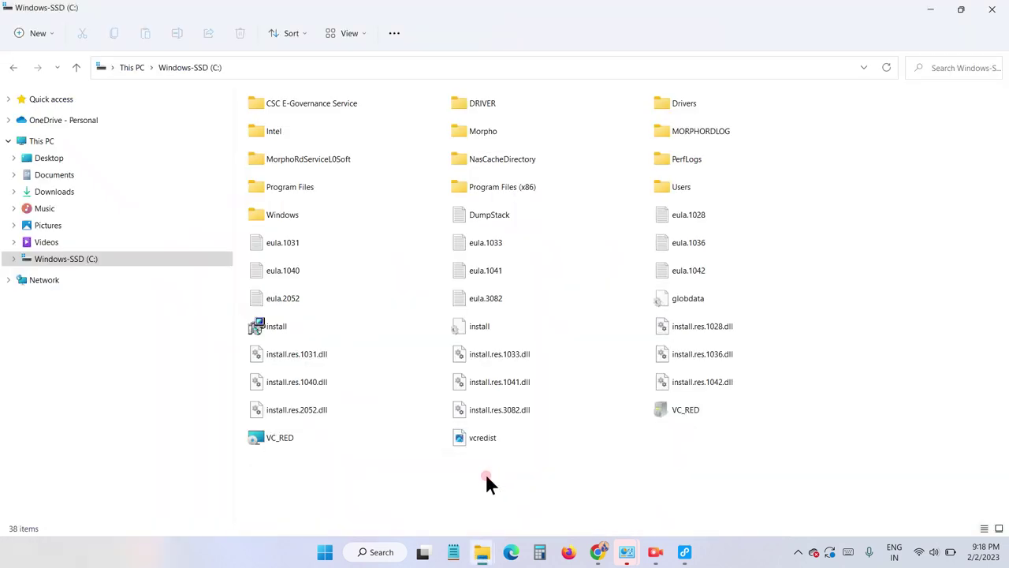
double_click(43, 148)
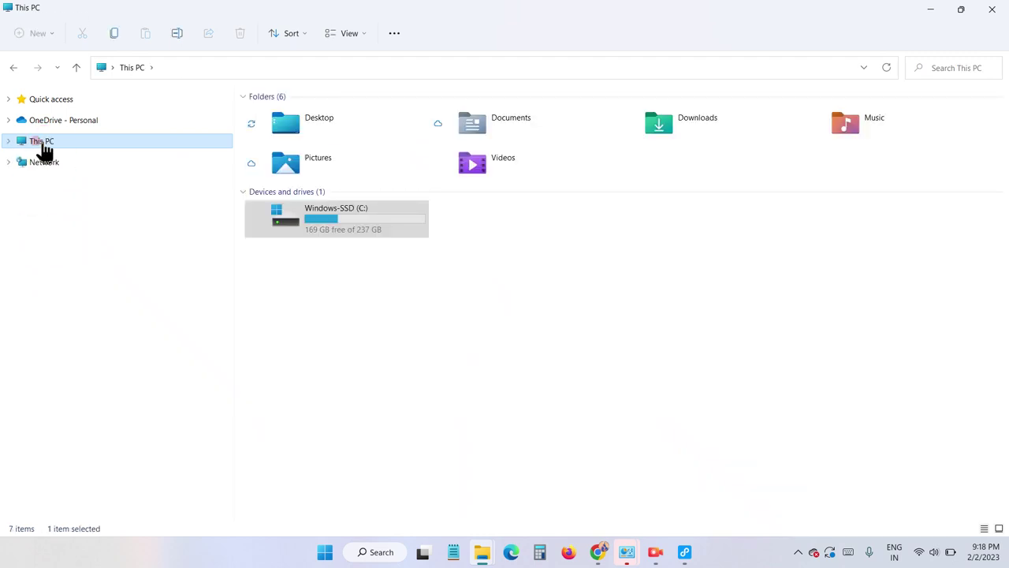
double_click(325, 216)
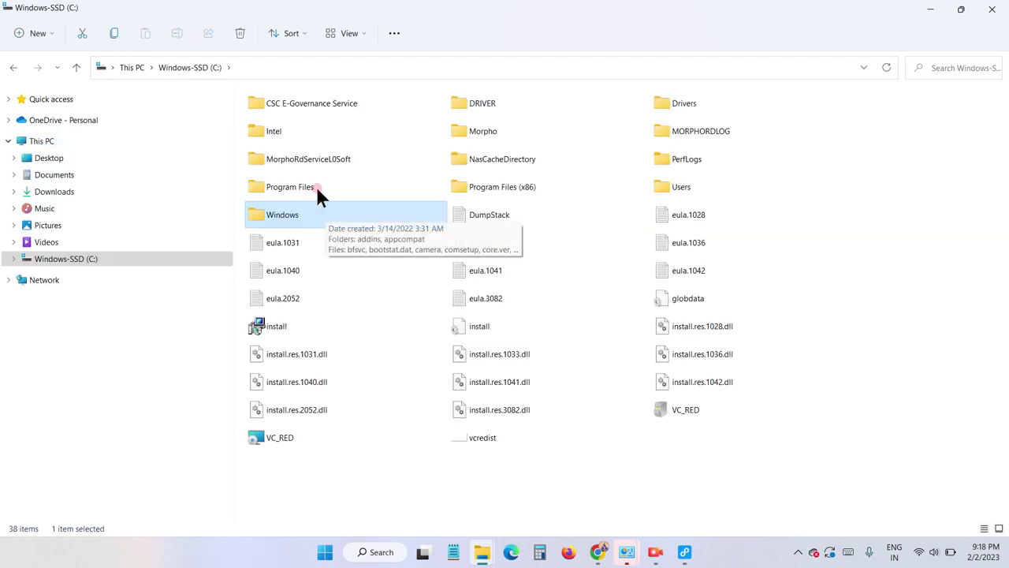
mouse_move(321, 160)
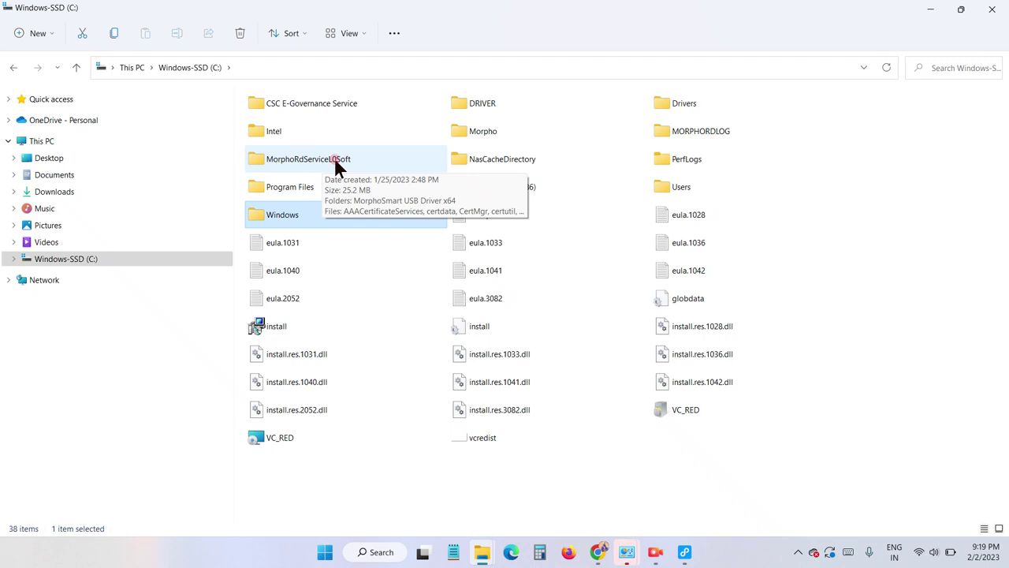
click(493, 131)
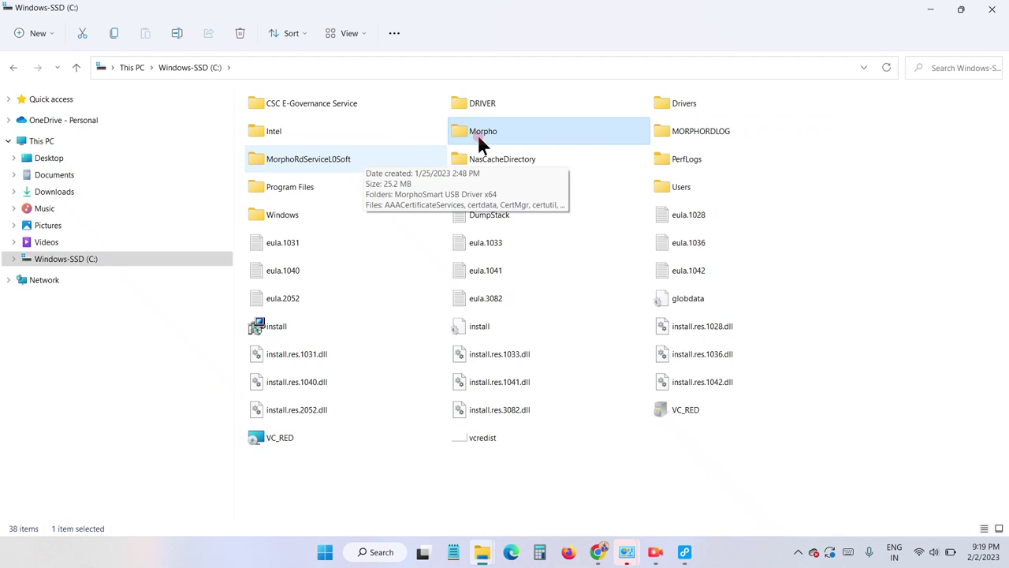
click(993, 8)
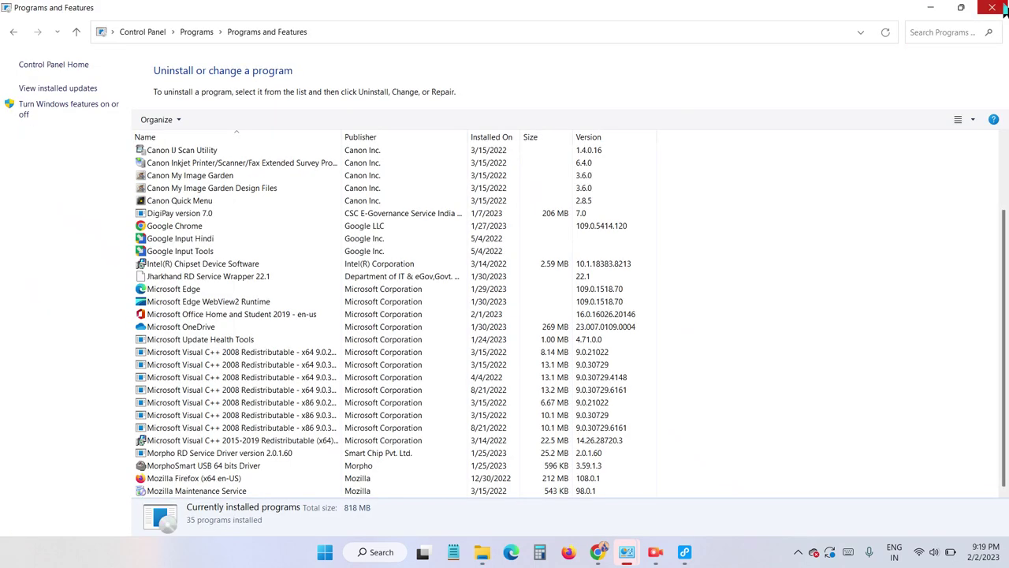
Switch to Chrome to review the RD Service Online home page, and minimize the open windows to reach the desktop.
click(597, 554)
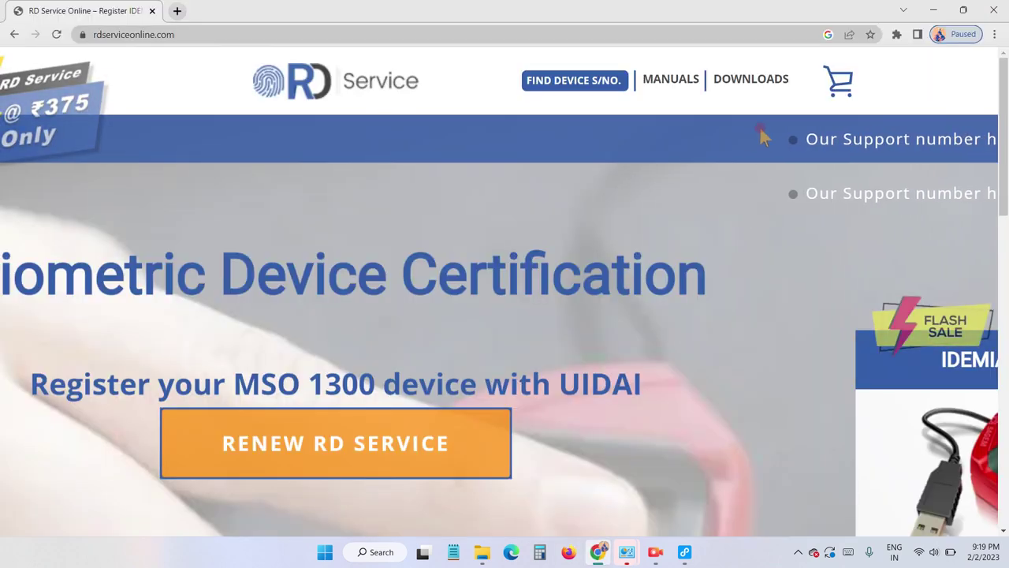
mouse_move(765, 98)
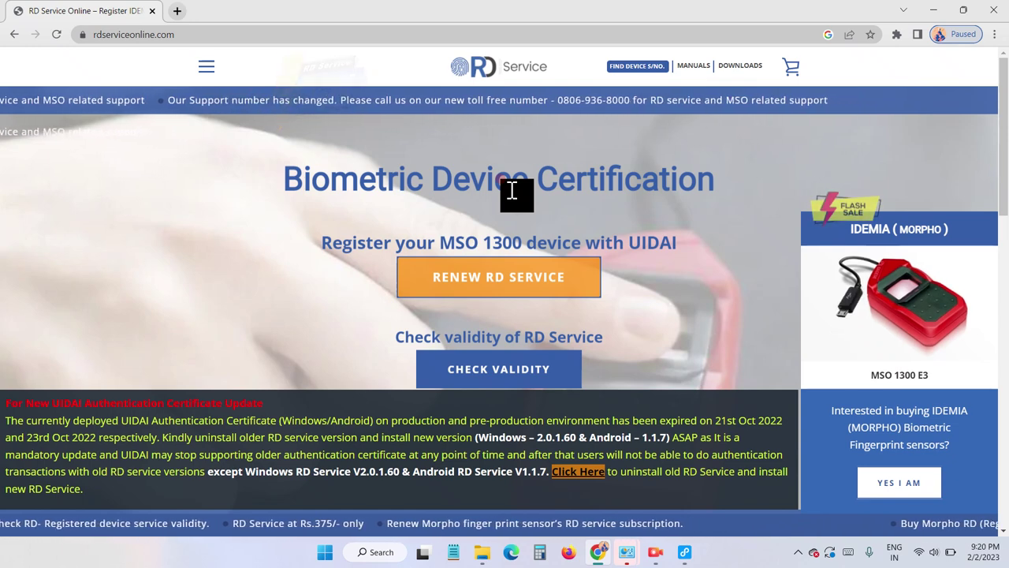
click(934, 10)
click(932, 7)
click(935, 10)
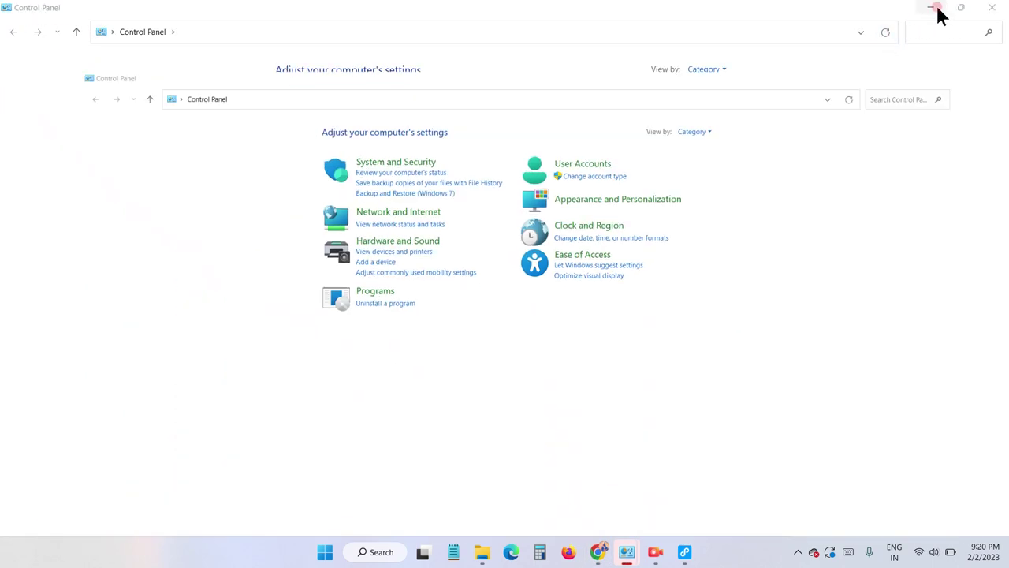
click(938, 9)
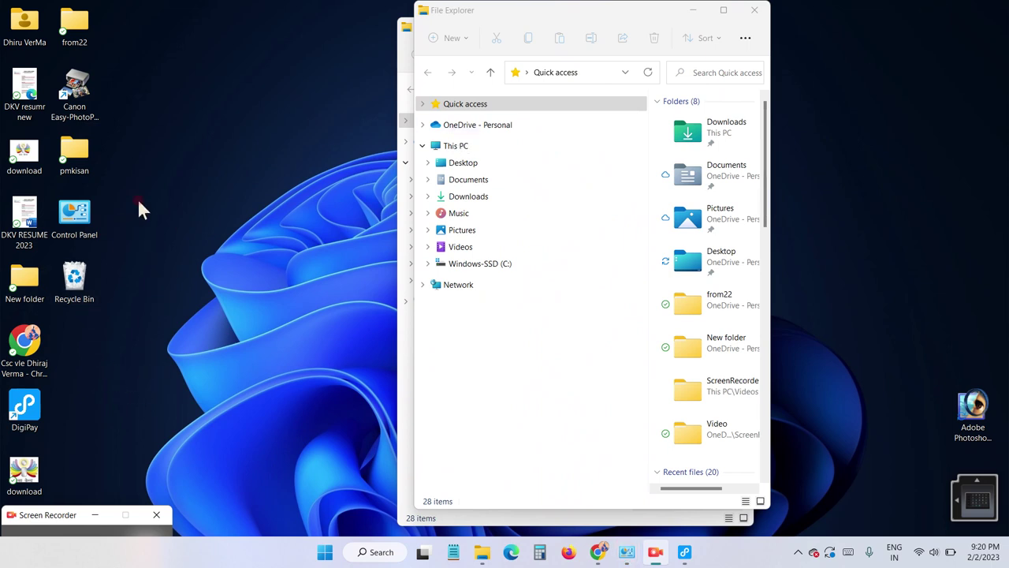
Launch the Mode Changer application from the from22 folder on the desktop.
double_click(74, 23)
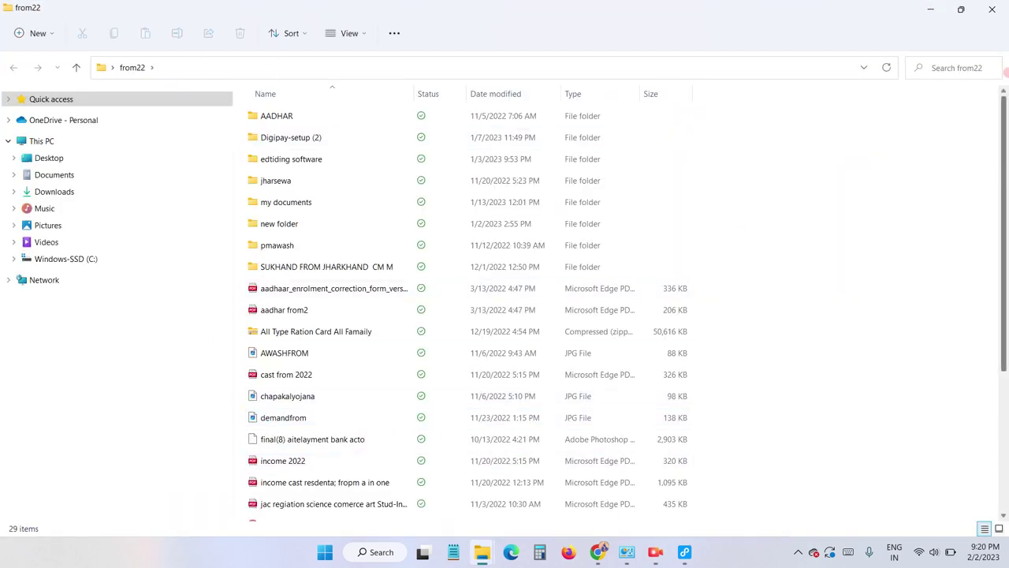
scroll(1005, 162, down, 3)
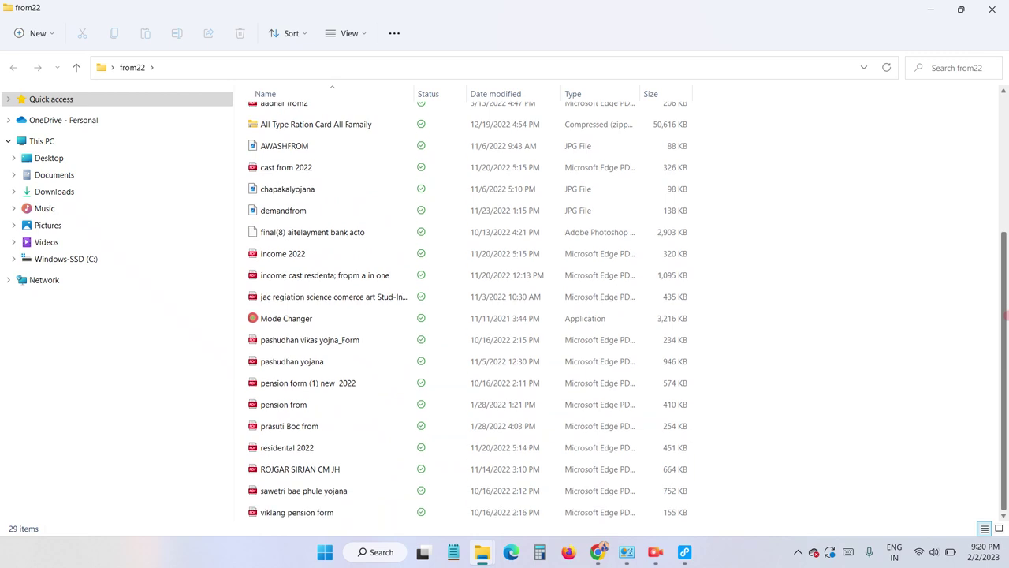
double_click(304, 319)
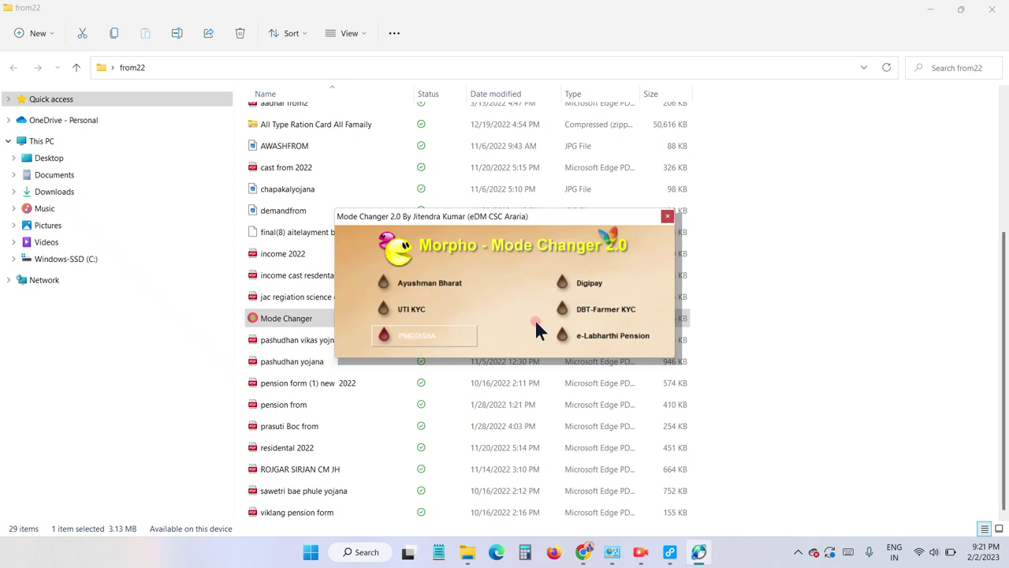
click(638, 557)
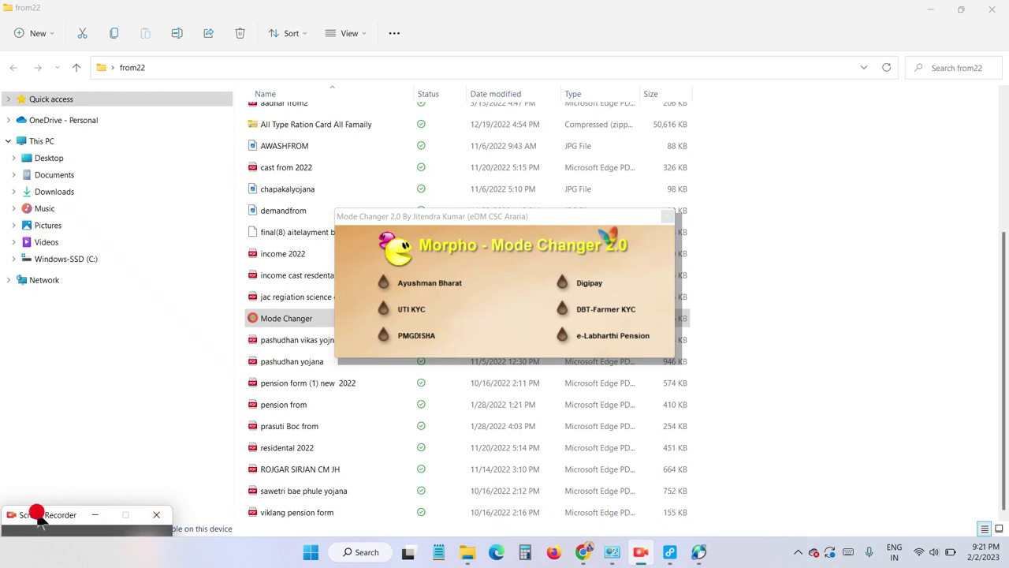
drag(31, 513, 40, 441)
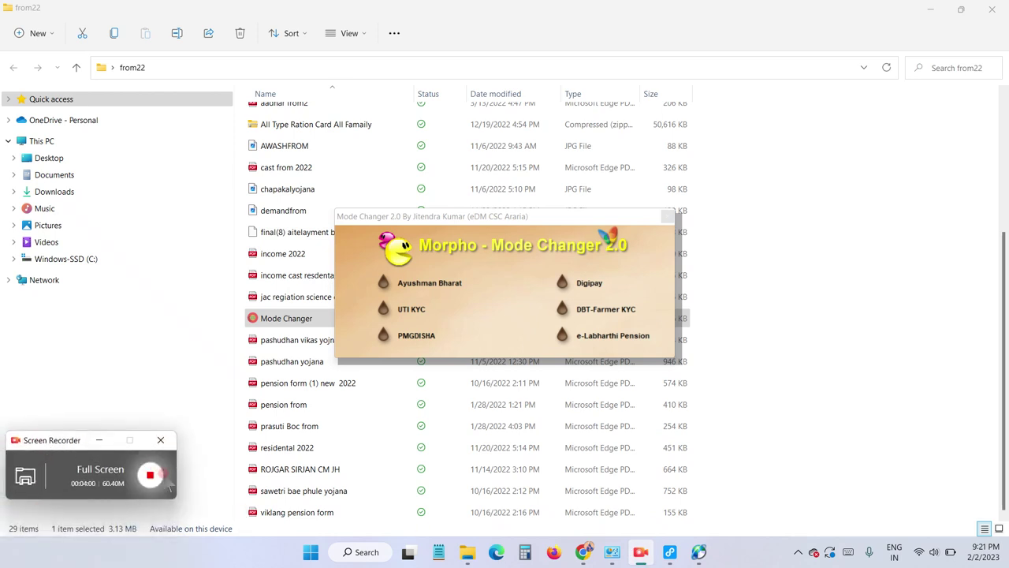